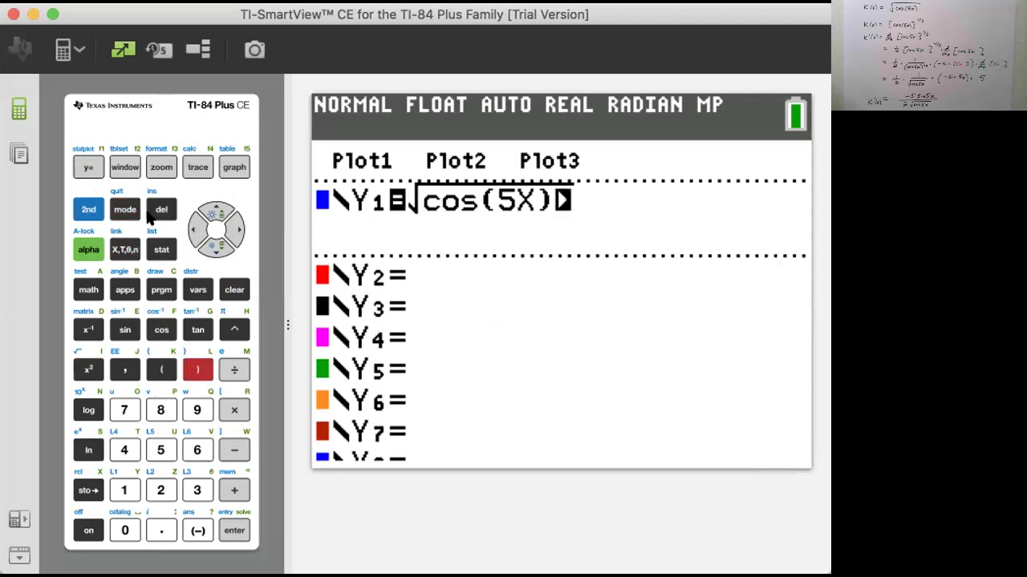
# - Check the angle unit in the calculator's mode settings and return to the home screen
pyautogui.click(124, 210)
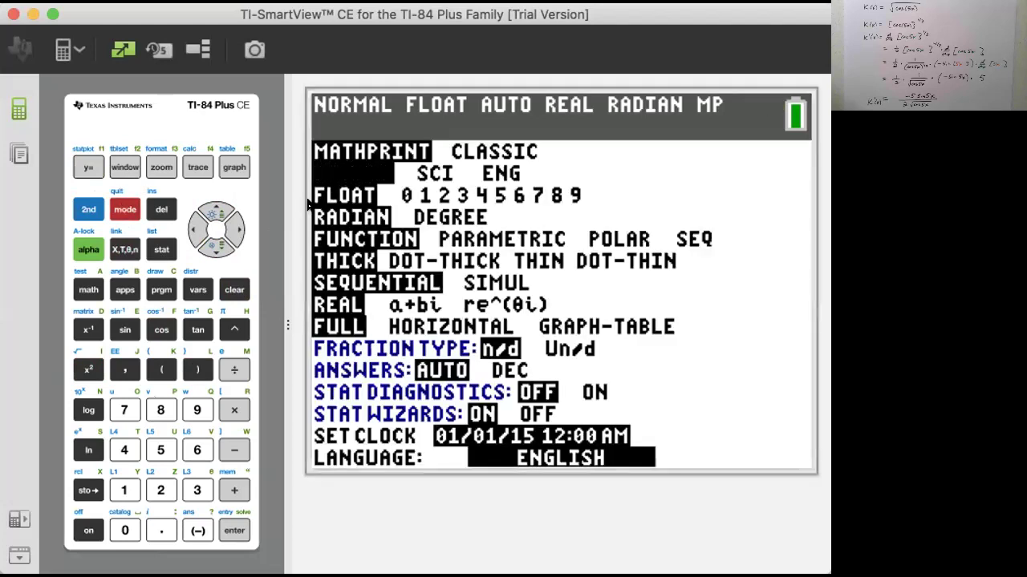
pyautogui.click(87, 210)
pyautogui.click(124, 210)
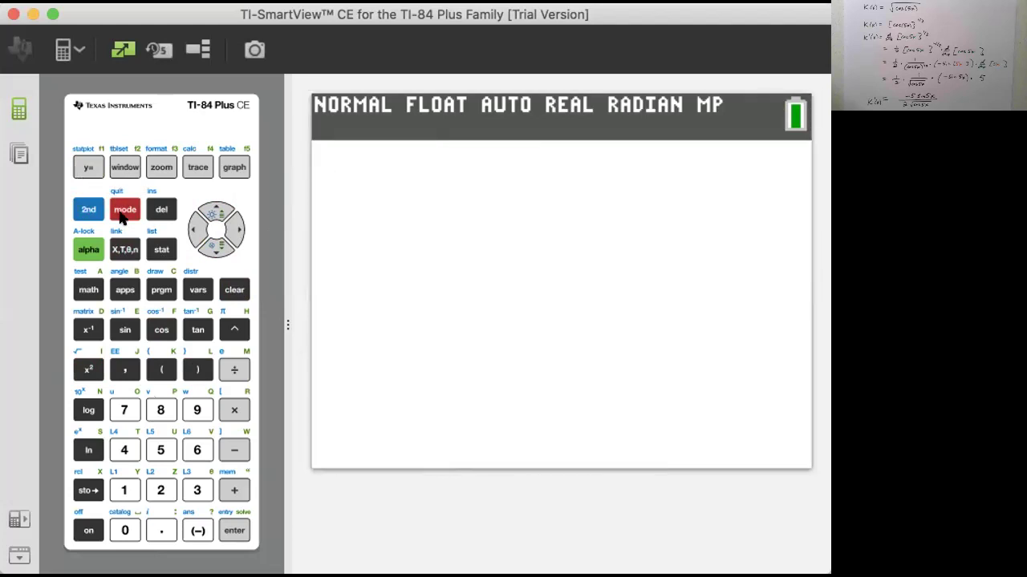
# - Enter the parenthesised numerator (-5sin(5X)) as the start of function Y2 in the equation editor
pyautogui.click(87, 166)
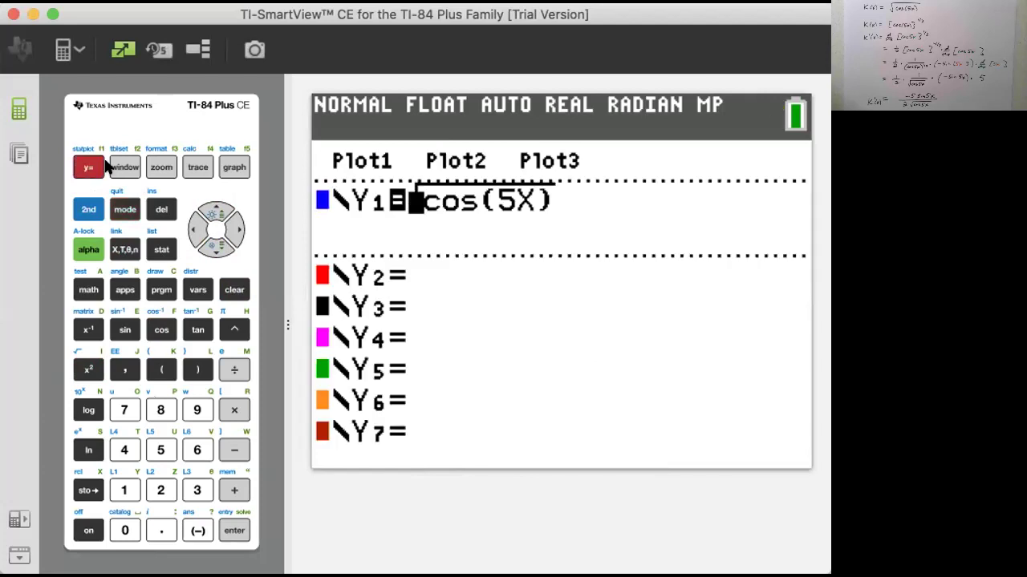
pyautogui.click(213, 241)
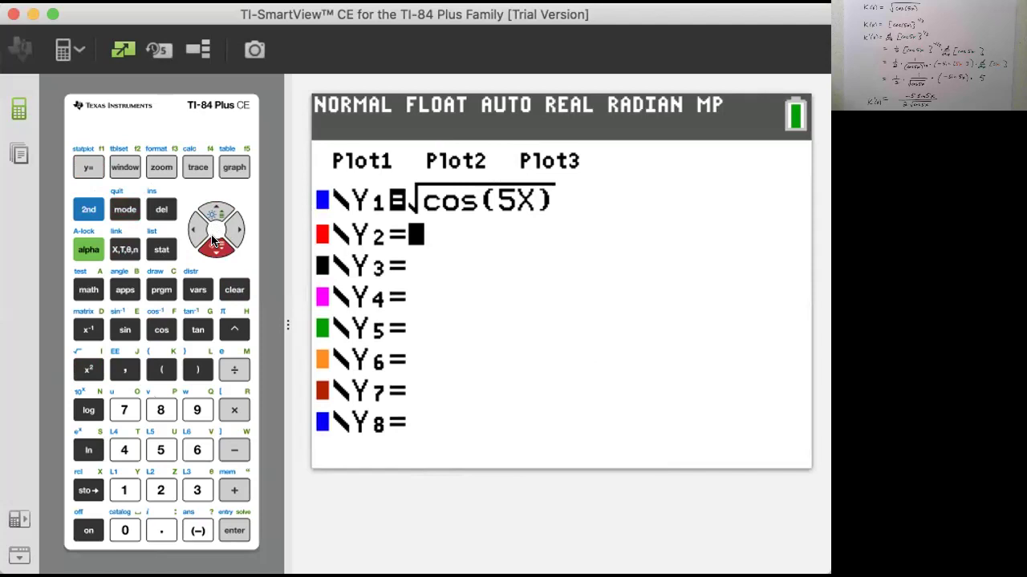
pyautogui.click(157, 367)
pyautogui.click(197, 531)
pyautogui.click(161, 450)
pyautogui.click(124, 331)
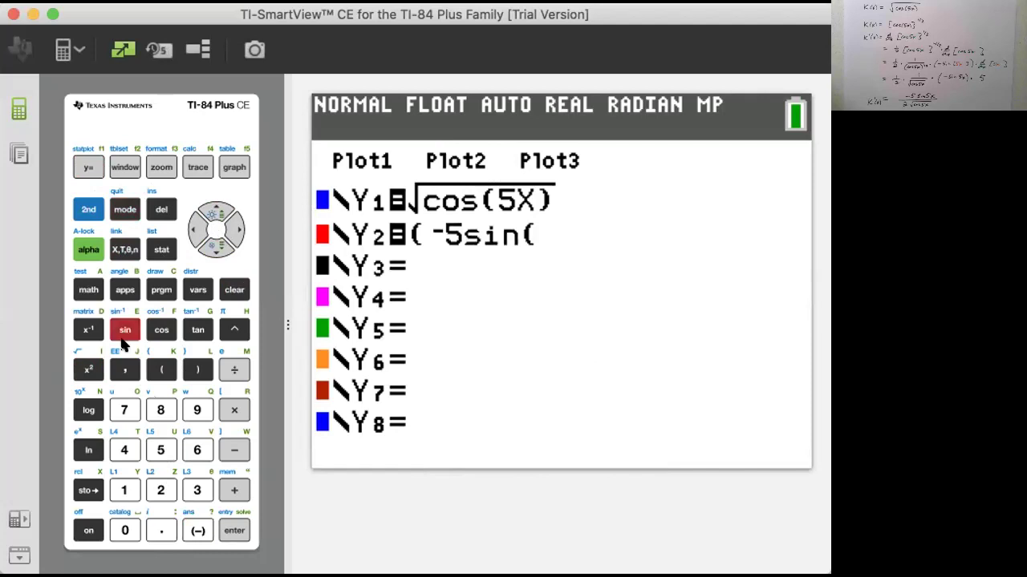
pyautogui.press('5')
pyautogui.click(124, 253)
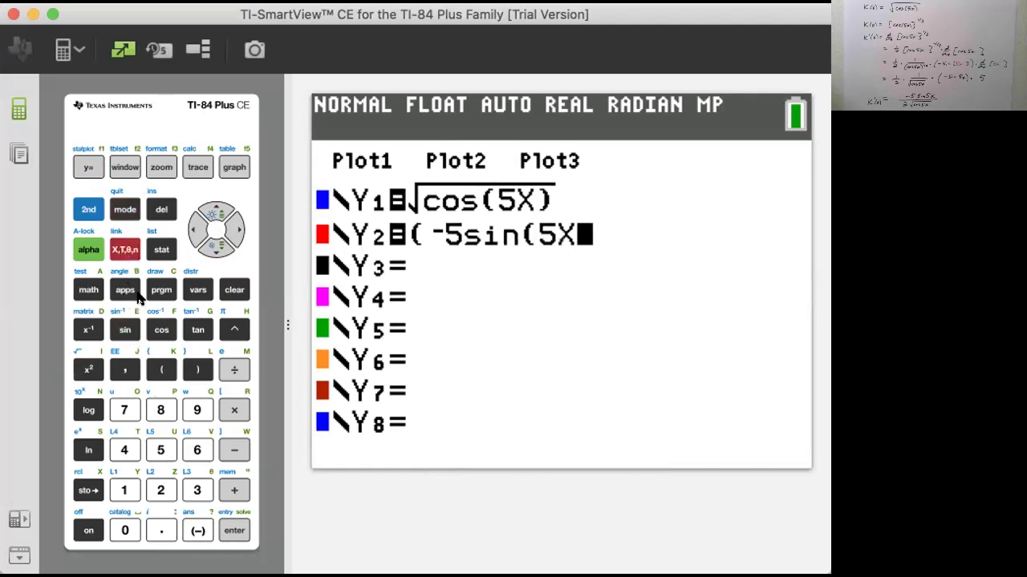
pyautogui.click(195, 372)
pyautogui.click(196, 372)
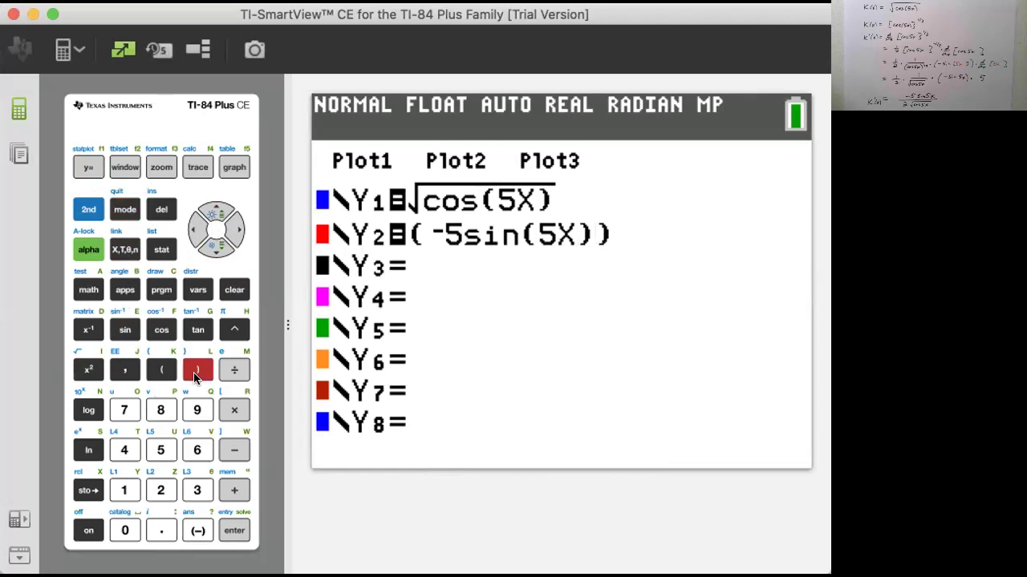
# - Divide the Y2 expression by the parenthesised denominator (2√(cos(5X)))
pyautogui.click(232, 371)
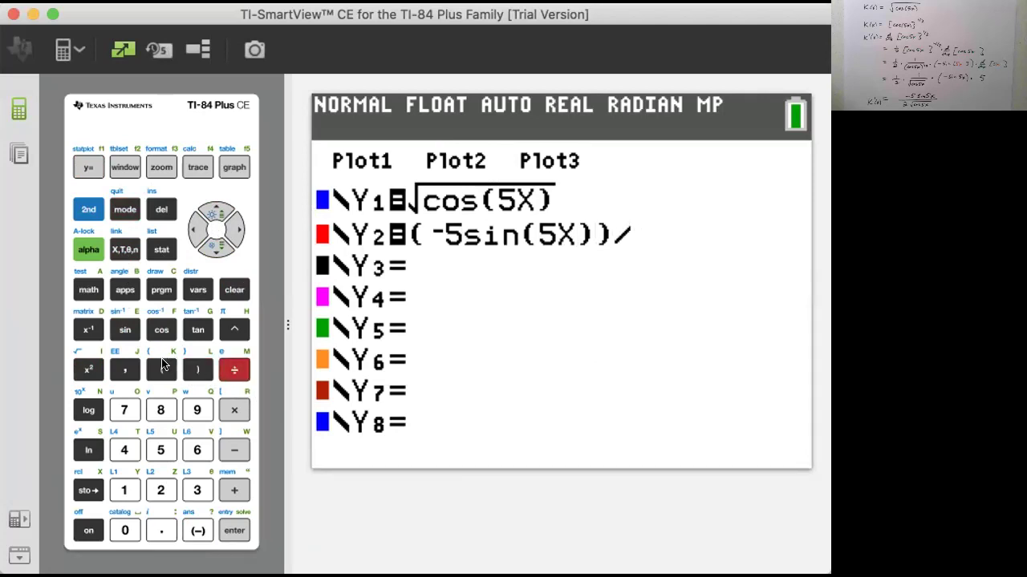
pyautogui.click(163, 369)
pyautogui.click(161, 490)
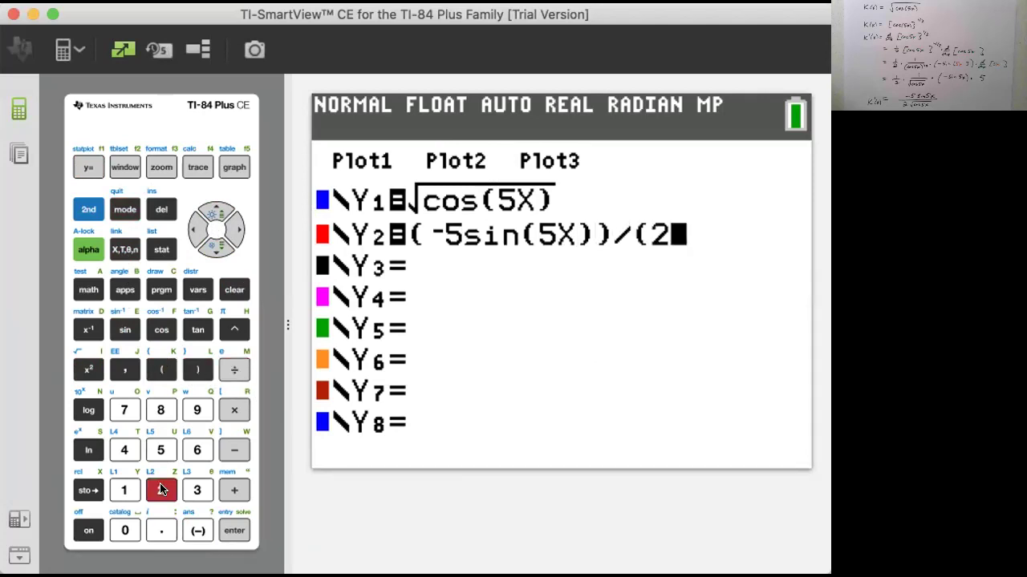
pyautogui.click(83, 208)
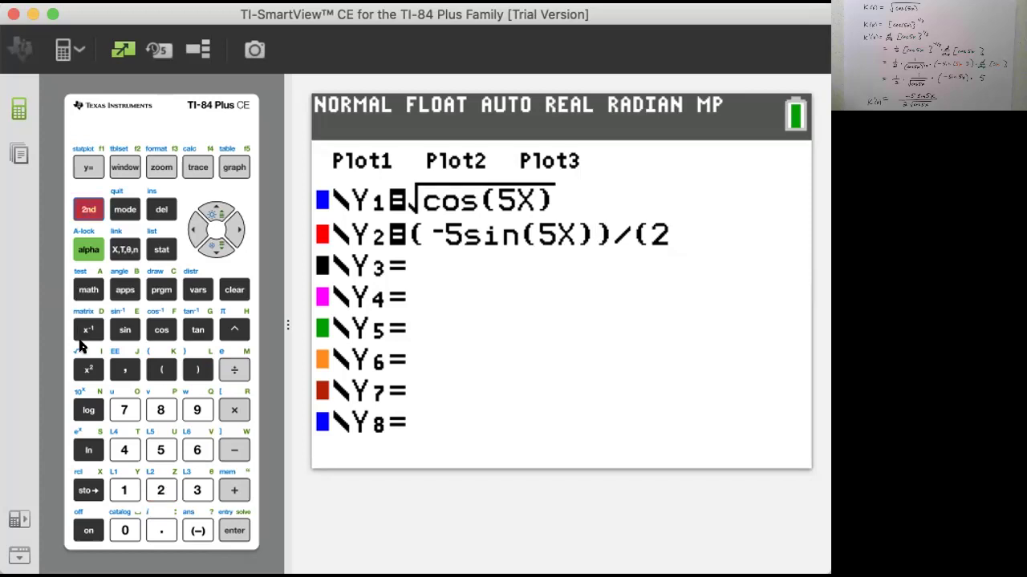
pyautogui.click(88, 369)
pyautogui.click(157, 330)
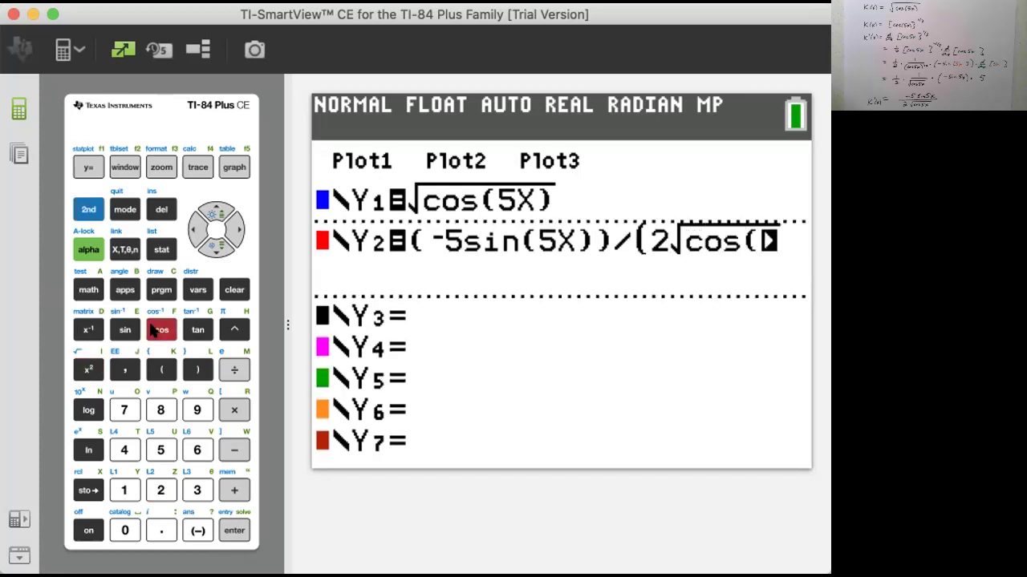
pyautogui.click(158, 448)
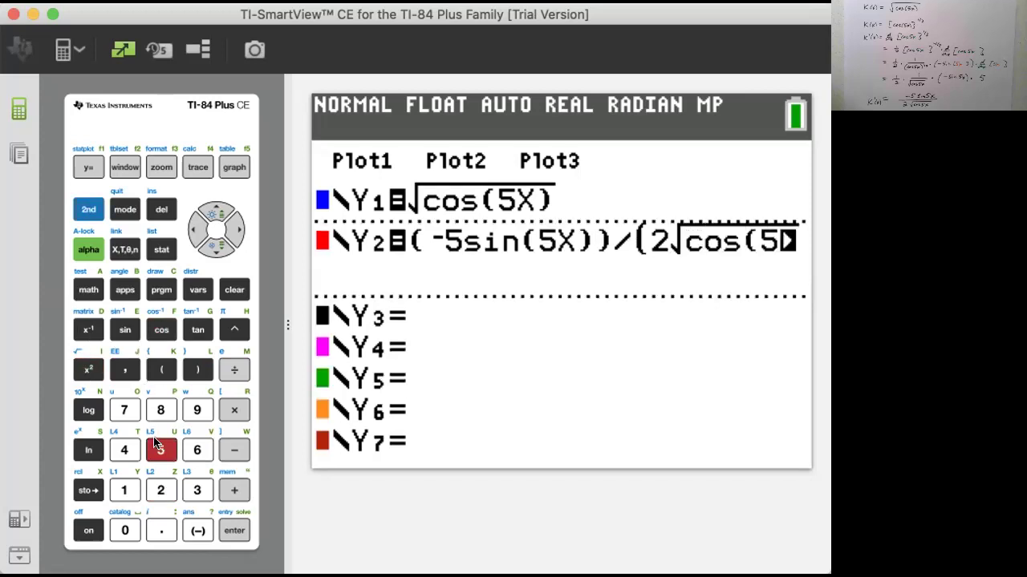
pyautogui.click(133, 257)
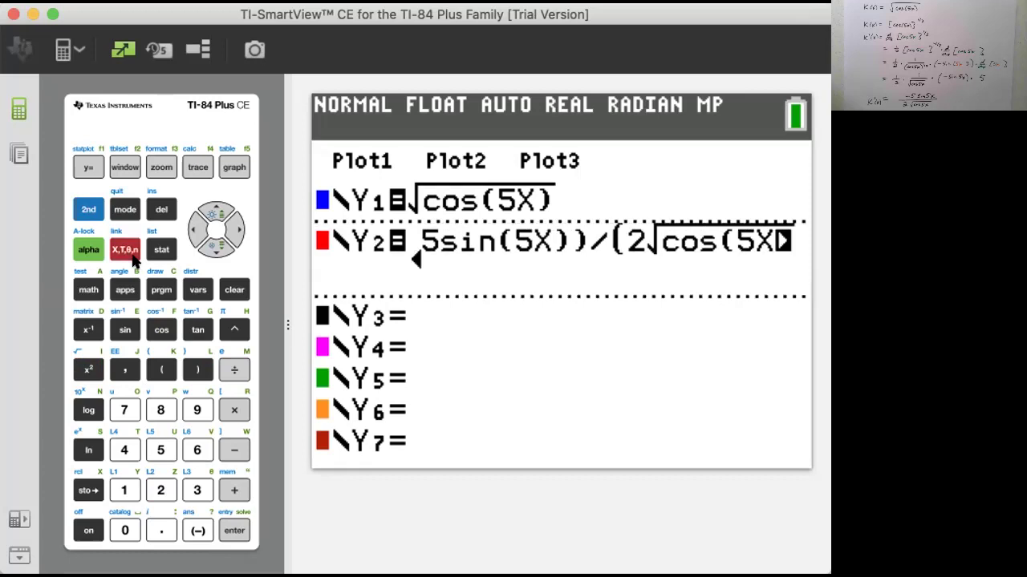
pyautogui.click(207, 370)
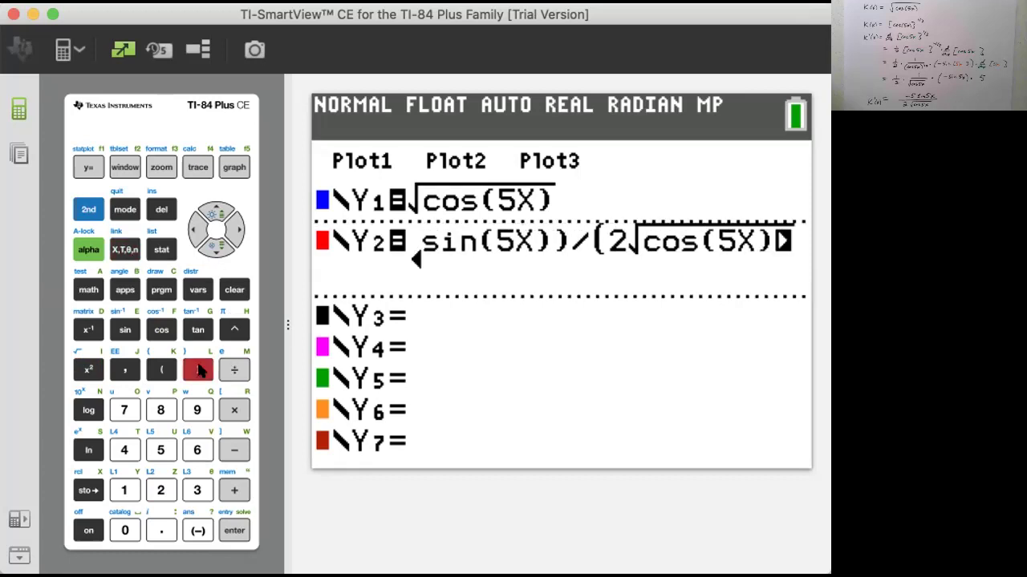
pyautogui.click(236, 229)
pyautogui.click(198, 371)
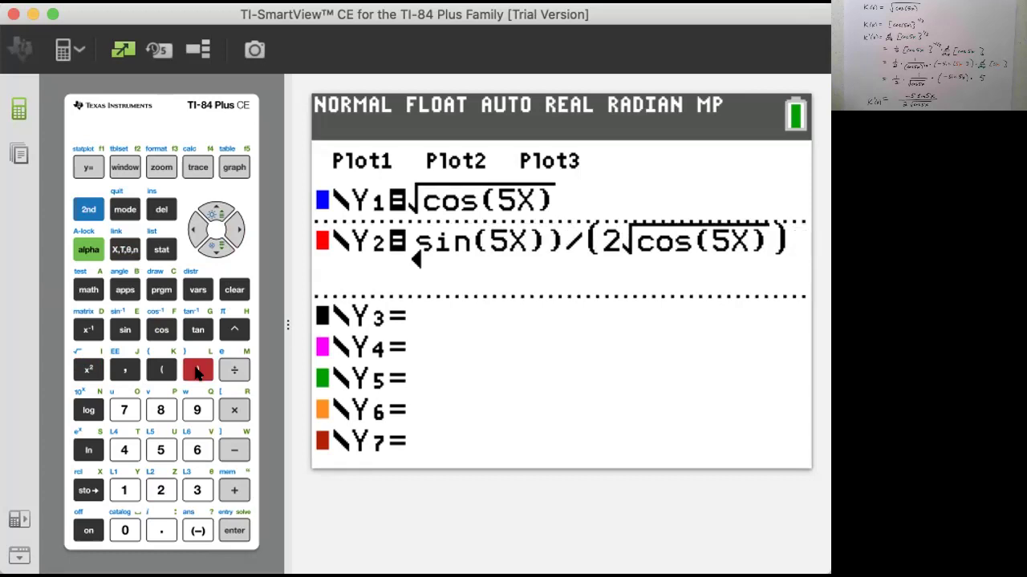
# - Turn off graphing for Y1 while keeping its expression in the equation editor
pyautogui.click(215, 208)
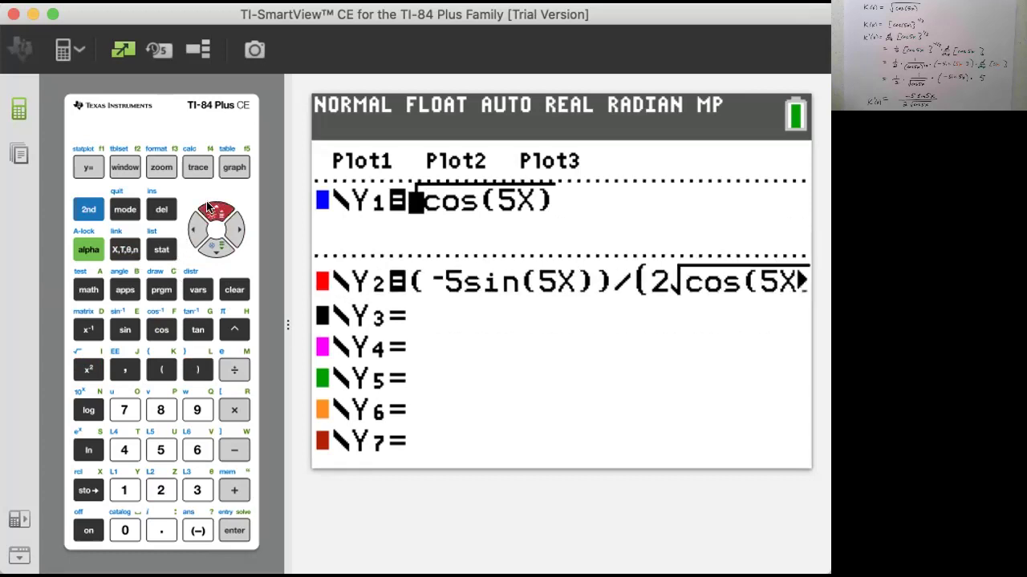
pyautogui.click(193, 232)
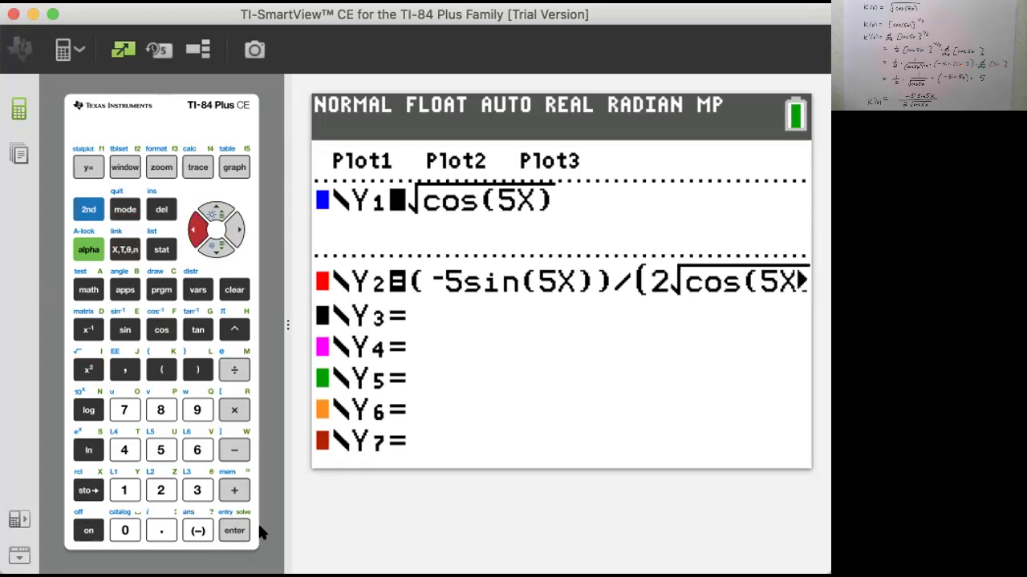
pyautogui.click(235, 530)
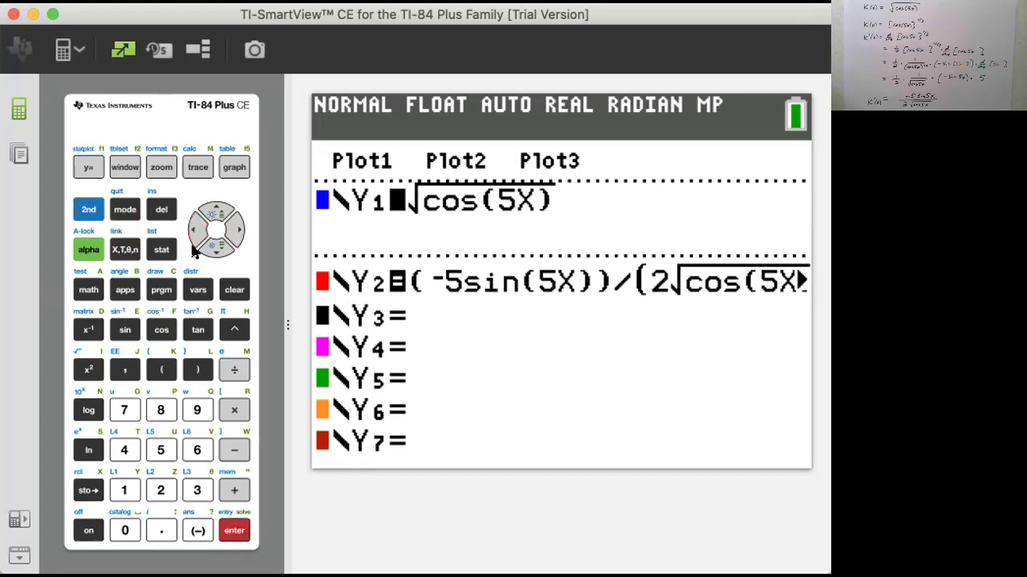
# - Graph Y2 in the trigonometric viewing window using ZTrig
pyautogui.click(155, 170)
pyautogui.moveTo(207, 251); pyautogui.dragTo(207, 250)
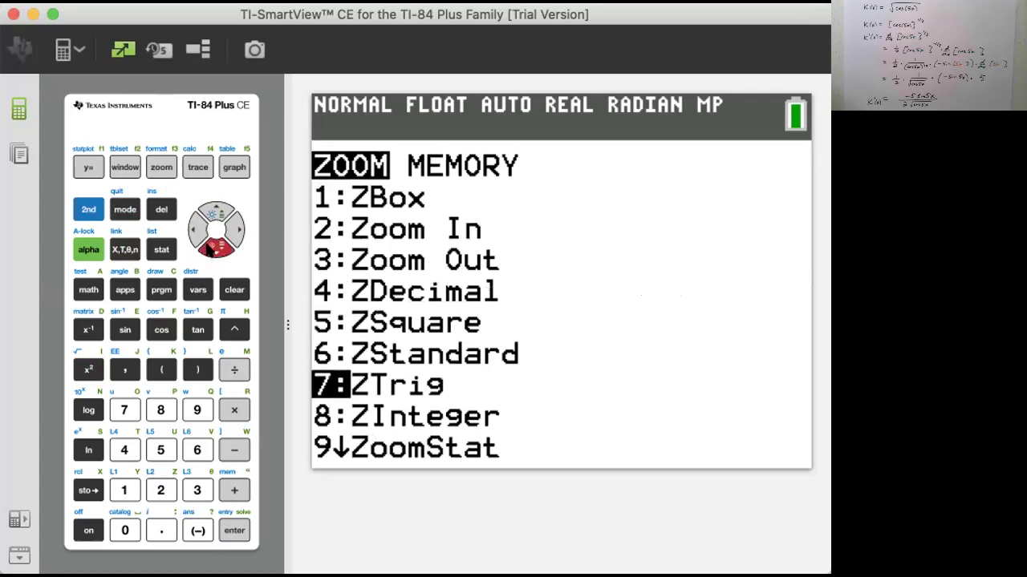
pyautogui.click(228, 531)
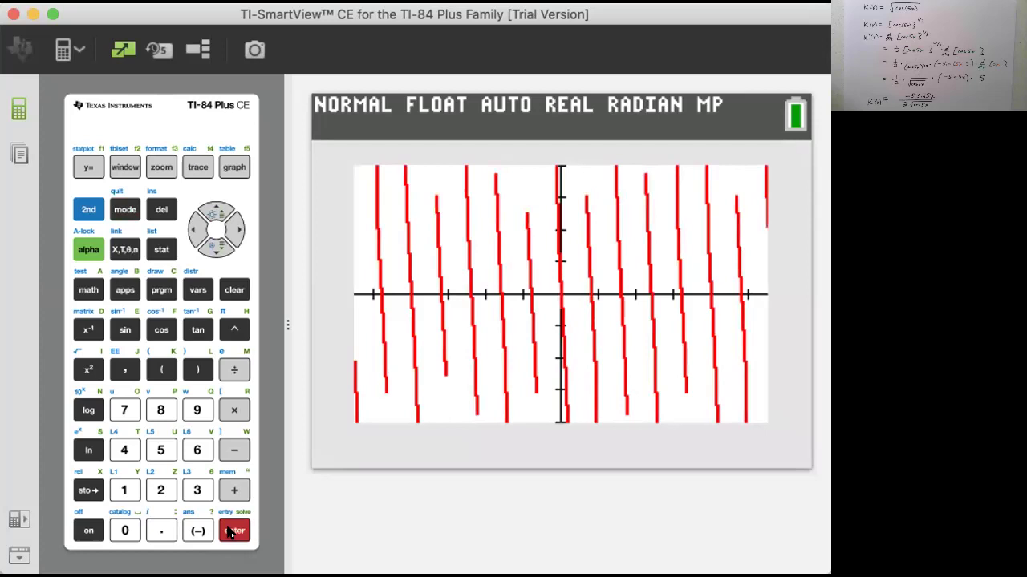
# - Set the graph window's Xmin to -π/2
pyautogui.click(118, 167)
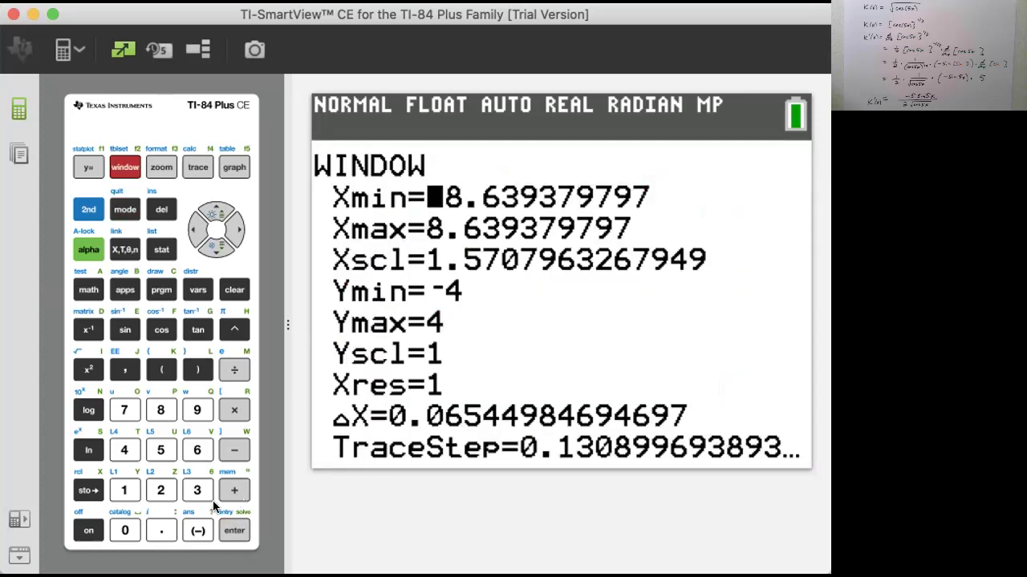
pyautogui.click(197, 531)
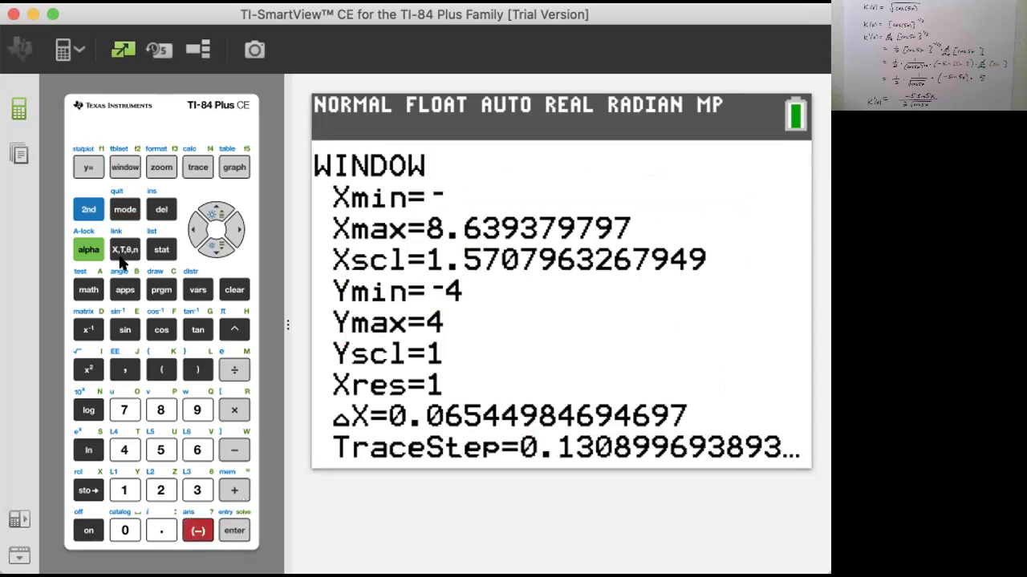
pyautogui.click(83, 210)
pyautogui.click(235, 330)
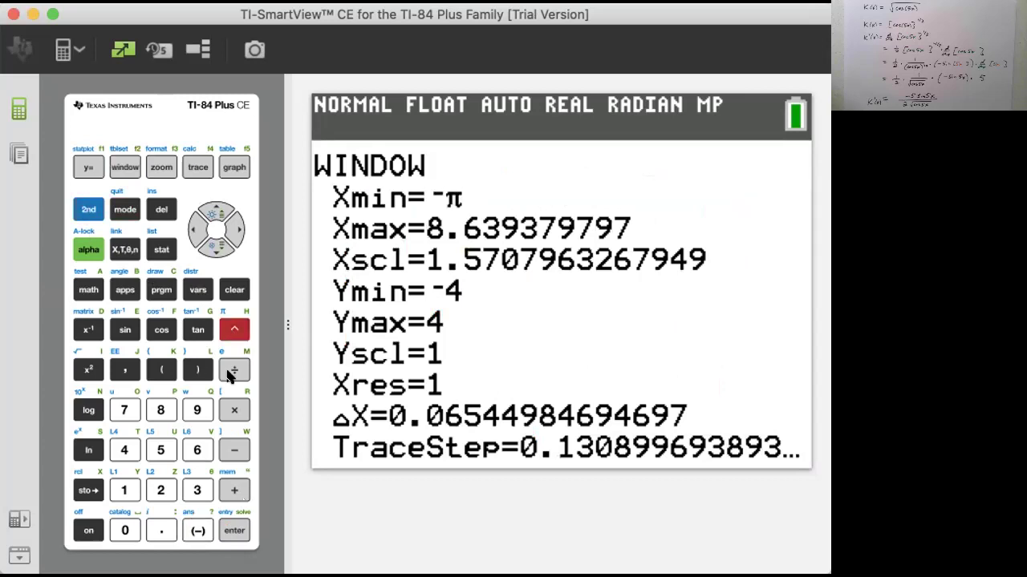
pyautogui.click(235, 369)
pyautogui.click(161, 490)
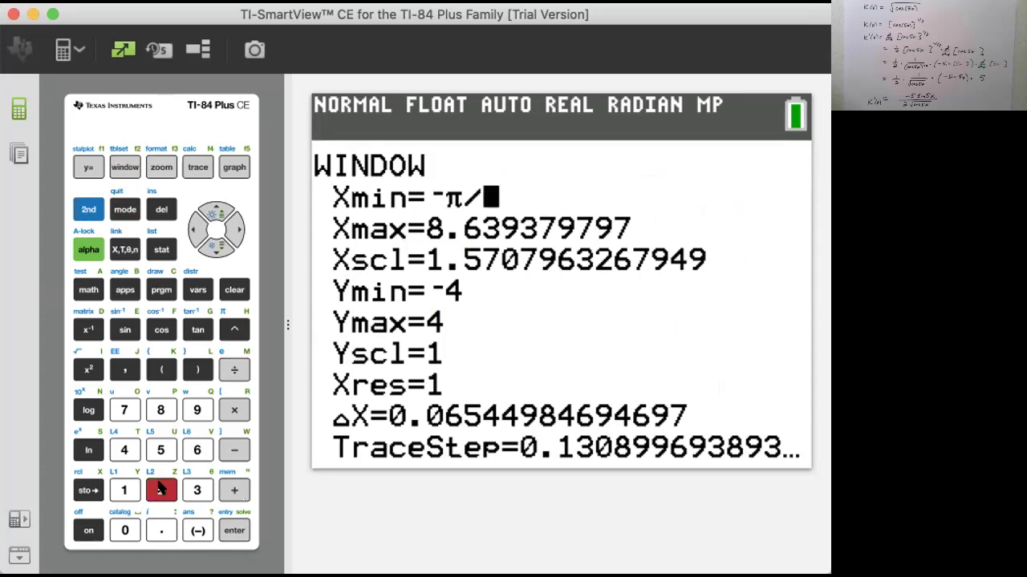
pyautogui.click(215, 248)
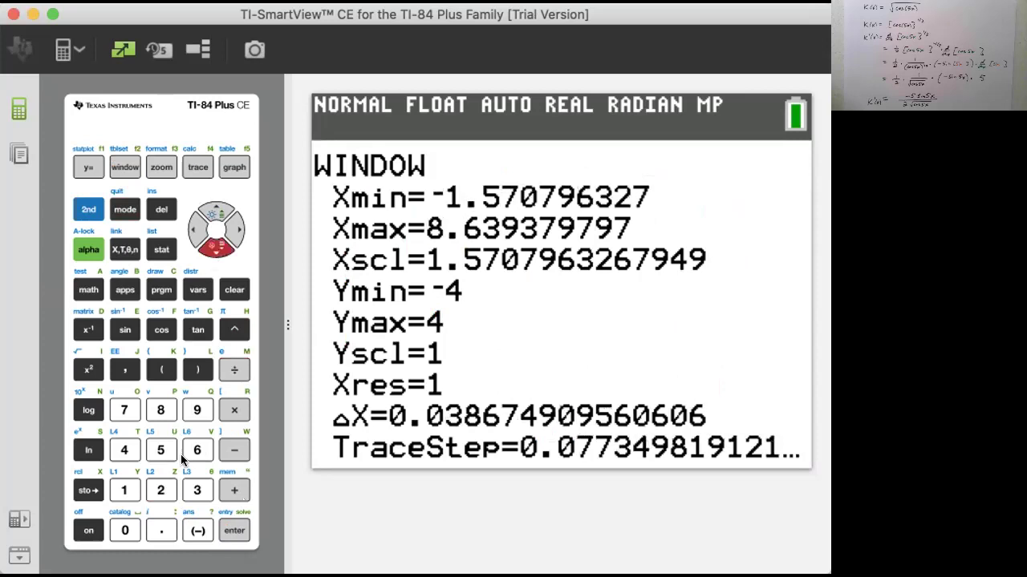
# - Set the graph window's Xmax to π/2 and redraw the graph
pyautogui.click(82, 210)
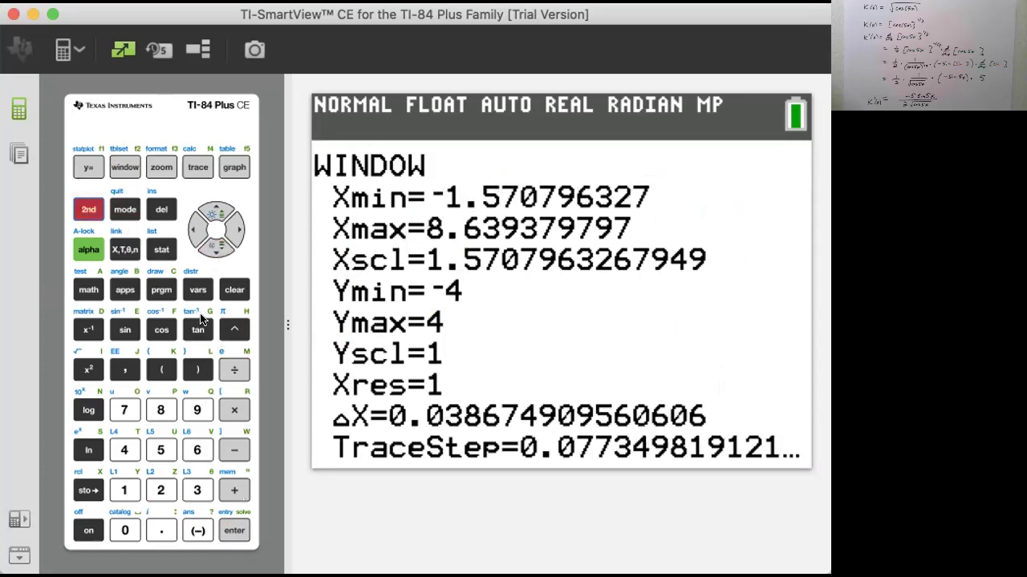
pyautogui.click(234, 330)
pyautogui.click(234, 370)
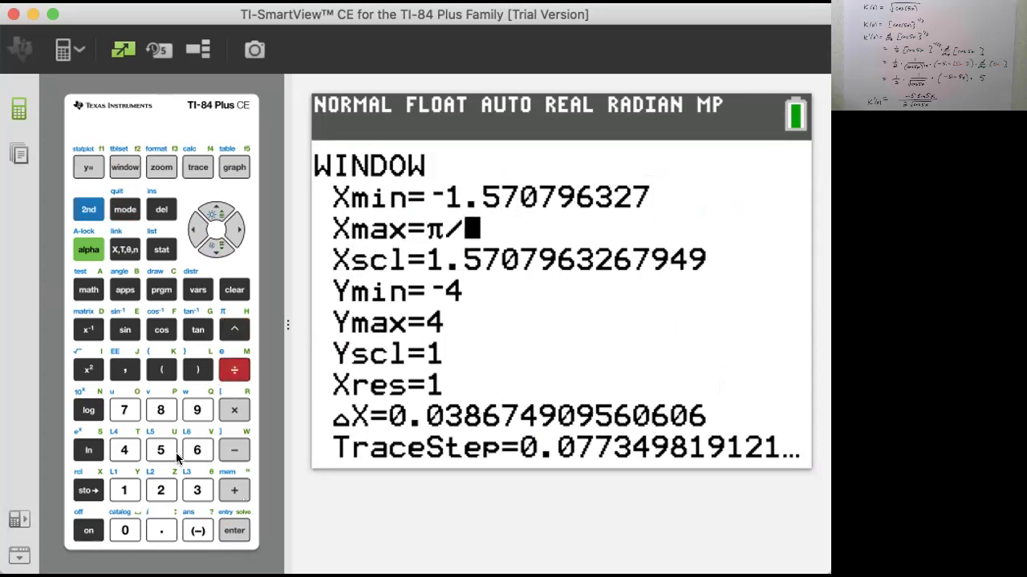
pyautogui.click(160, 490)
pyautogui.click(215, 249)
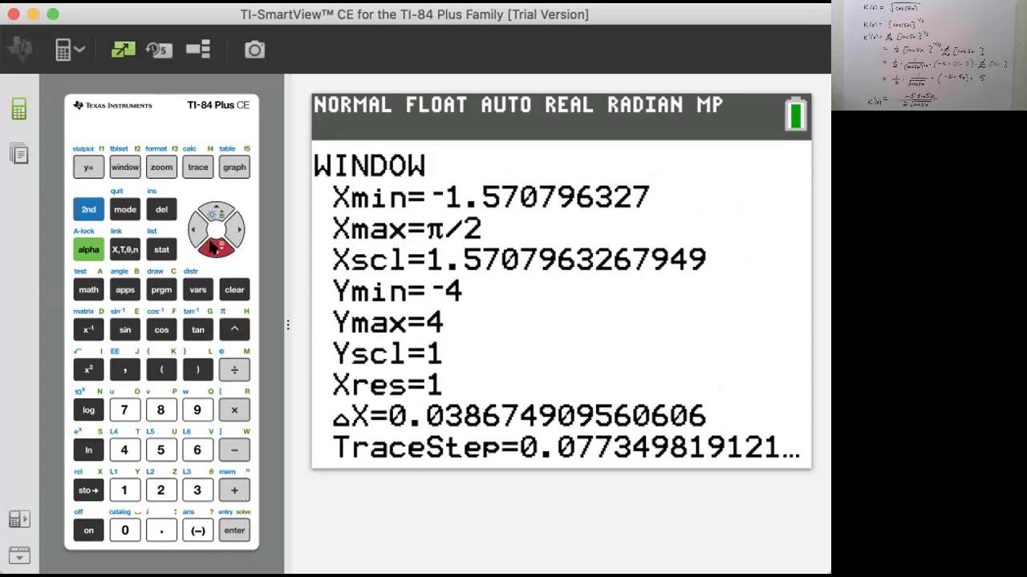
pyautogui.click(229, 168)
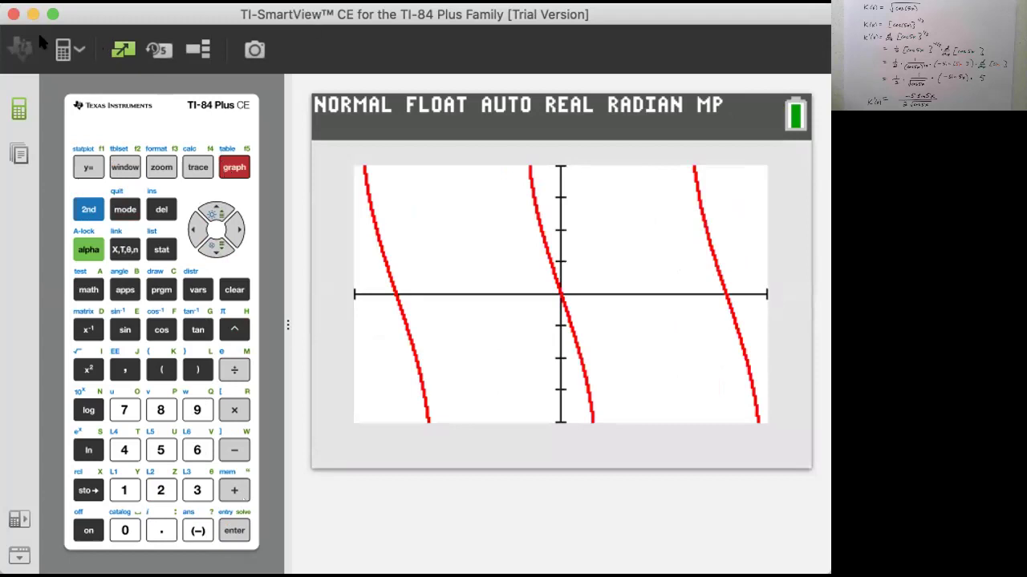
# - Insert a numerical derivative (nDeriv) in Y3 with X as the differentiation variable
pyautogui.click(87, 165)
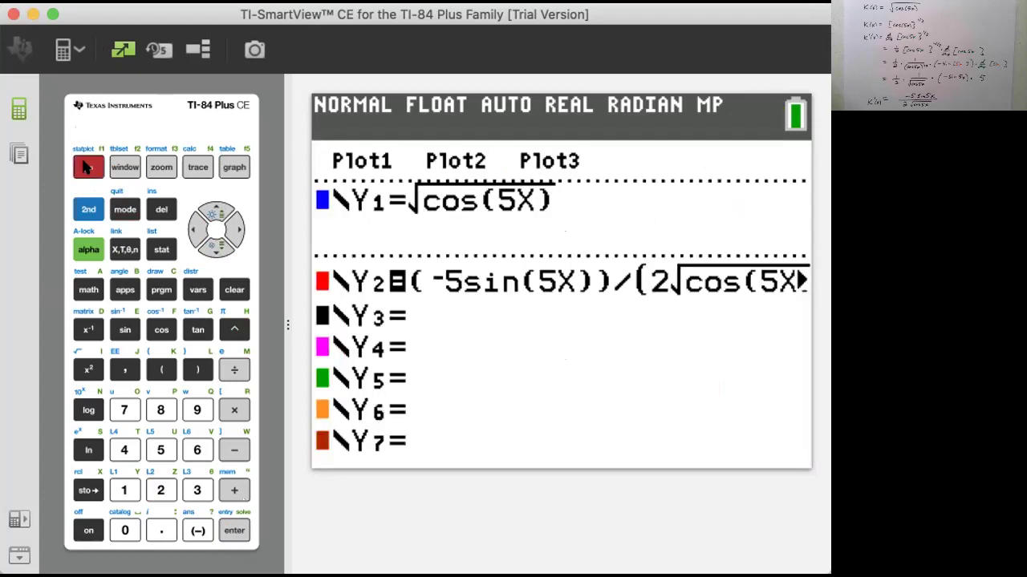
pyautogui.press('Down')
pyautogui.press('Down')
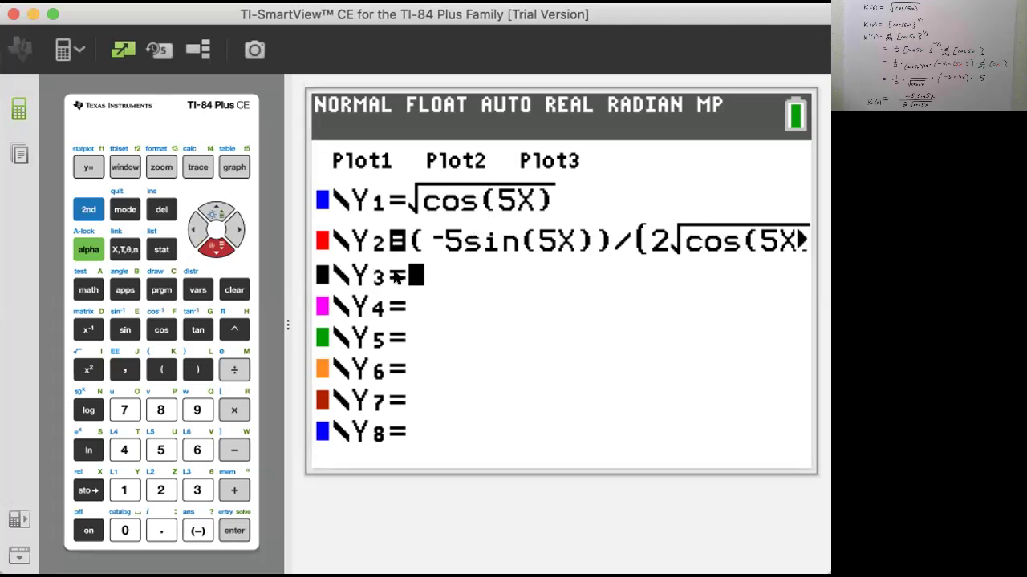
pyautogui.click(86, 290)
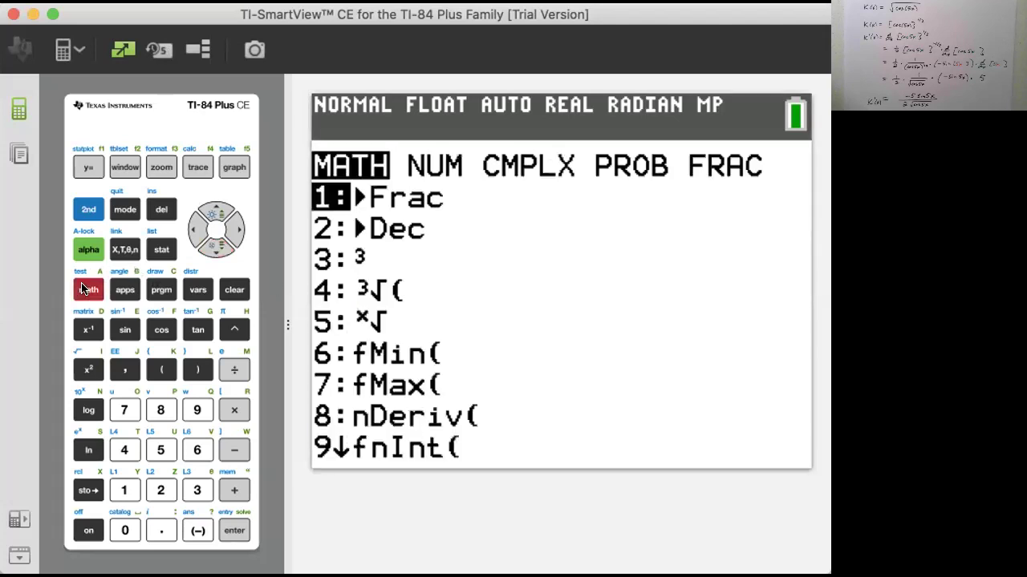
pyautogui.click(157, 410)
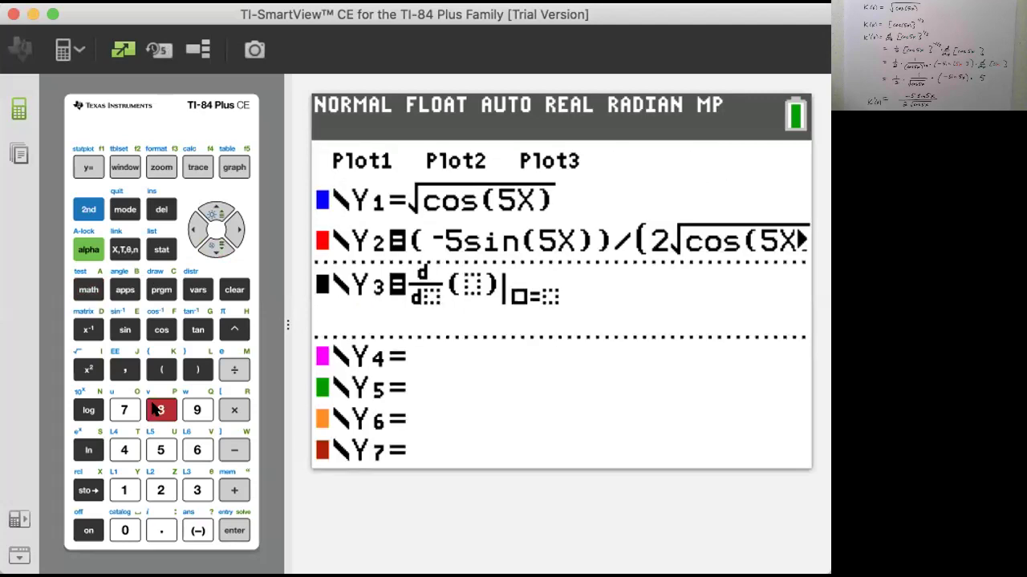
pyautogui.click(120, 250)
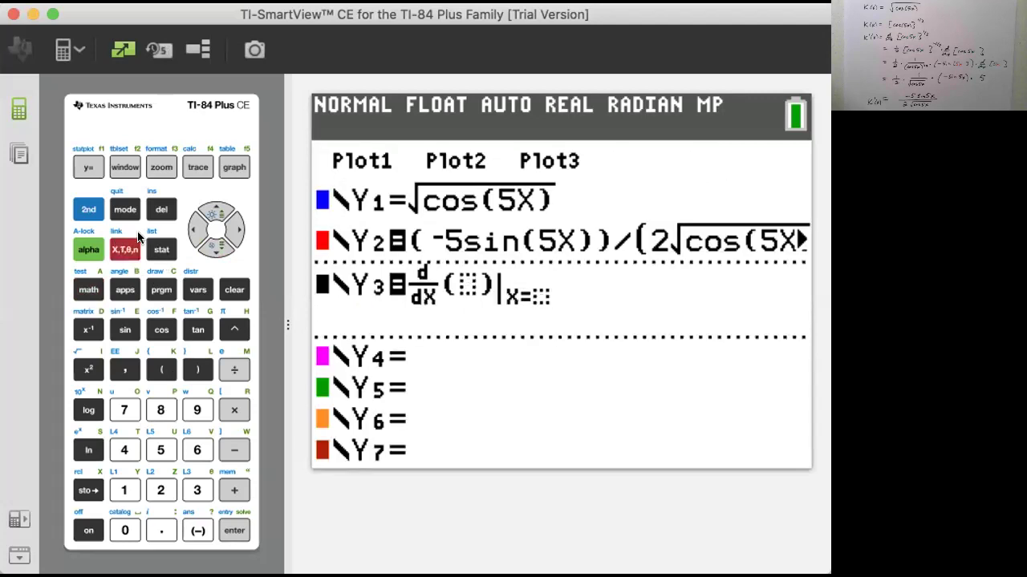
# - Complete the Y3 derivative template with Y1 as the function and X as the evaluation point
pyautogui.click(202, 288)
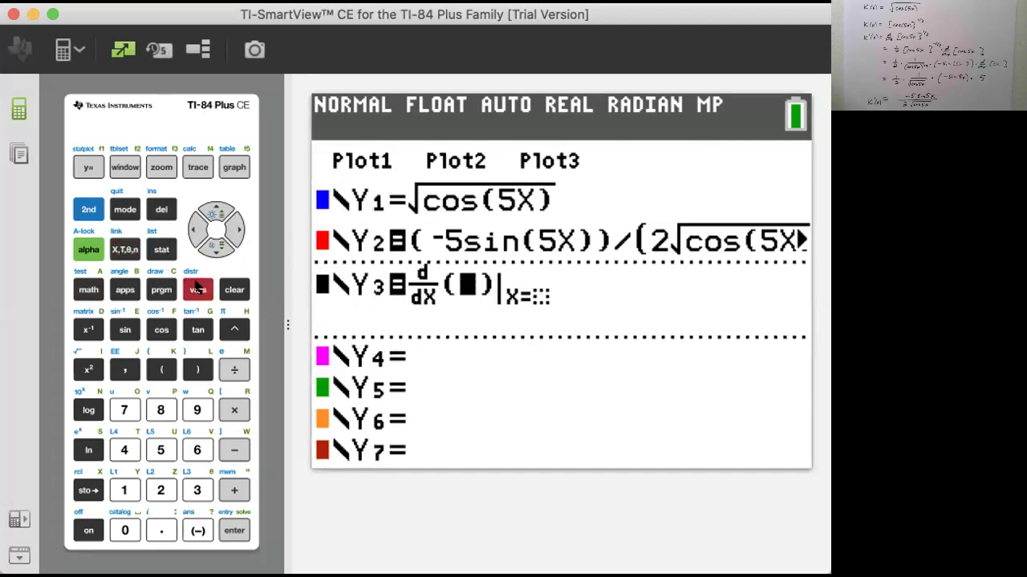
pyautogui.click(233, 231)
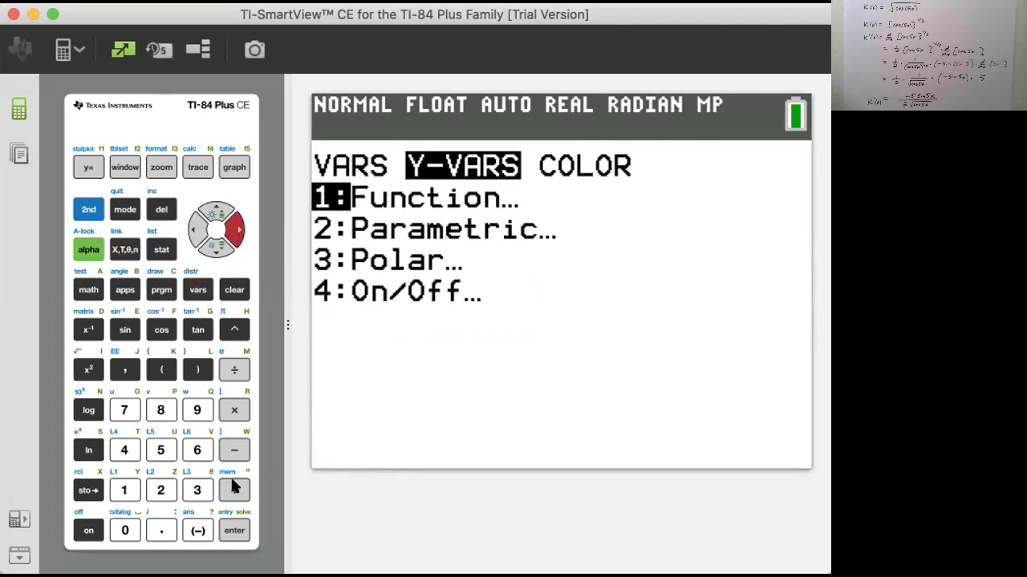
pyautogui.click(233, 525)
pyautogui.click(233, 525)
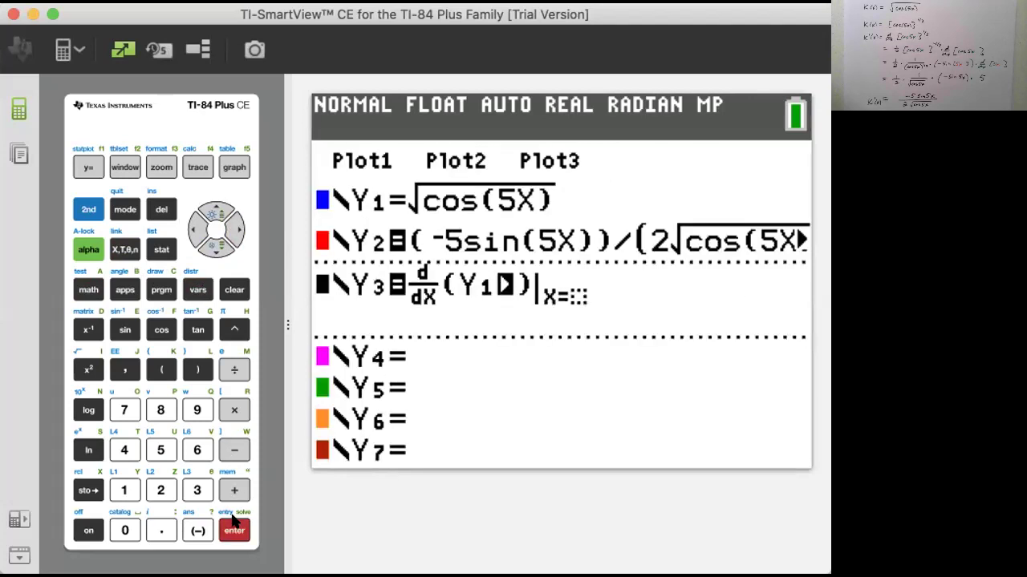
pyautogui.click(234, 231)
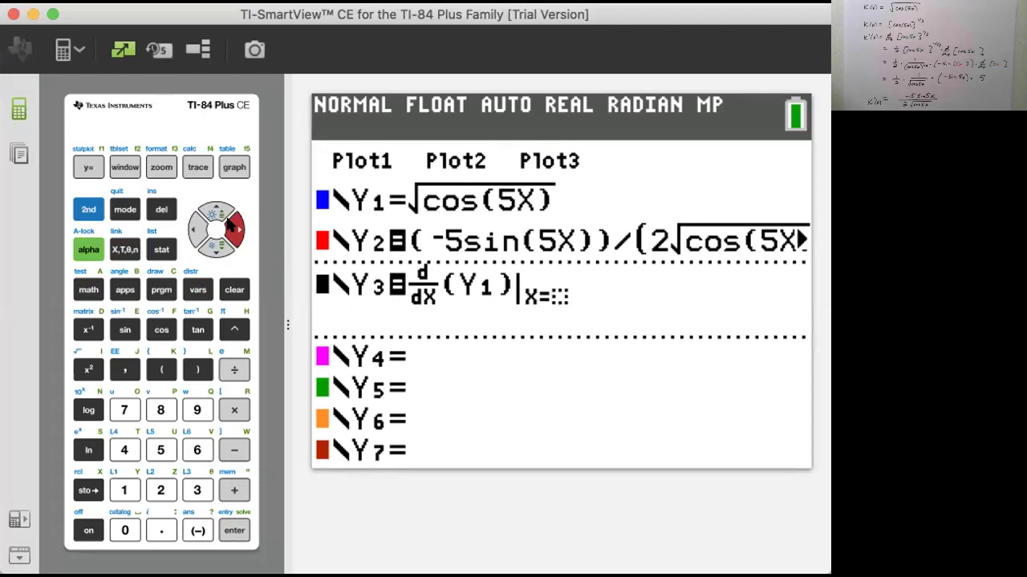
pyautogui.click(122, 250)
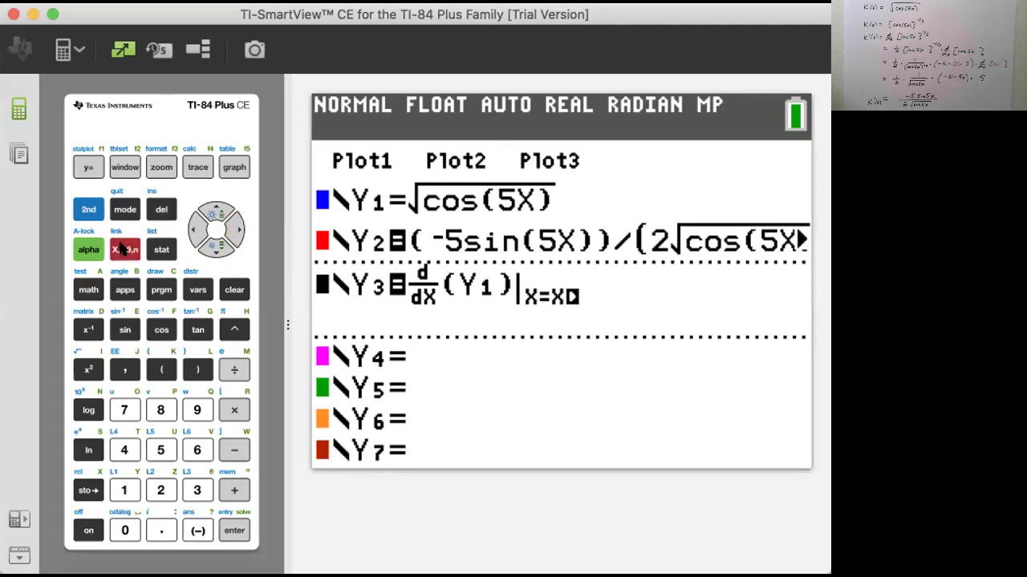
# - Turn off graphing for Y2 and graph the numerical derivative Y3 alone
pyautogui.click(213, 206)
pyautogui.click(196, 228)
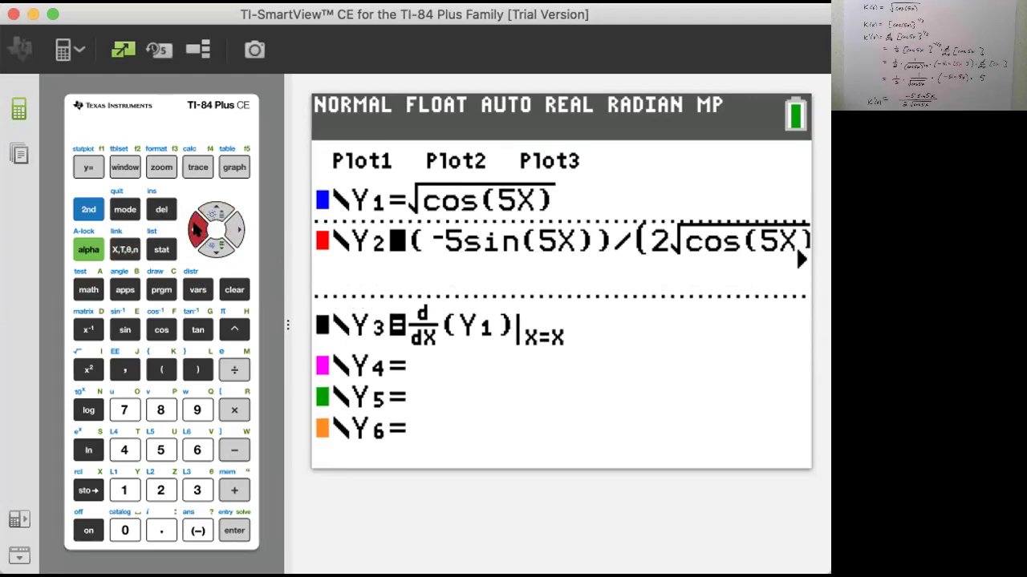
pyautogui.click(233, 530)
pyautogui.click(232, 167)
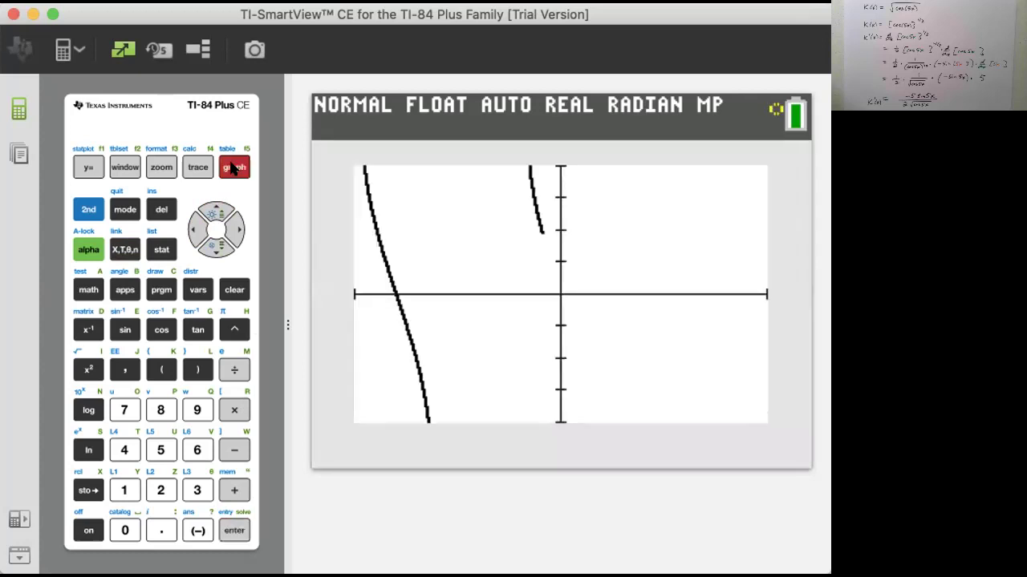
# - Turn graphing for Y2 back on and graph it together with Y3
pyautogui.click(88, 163)
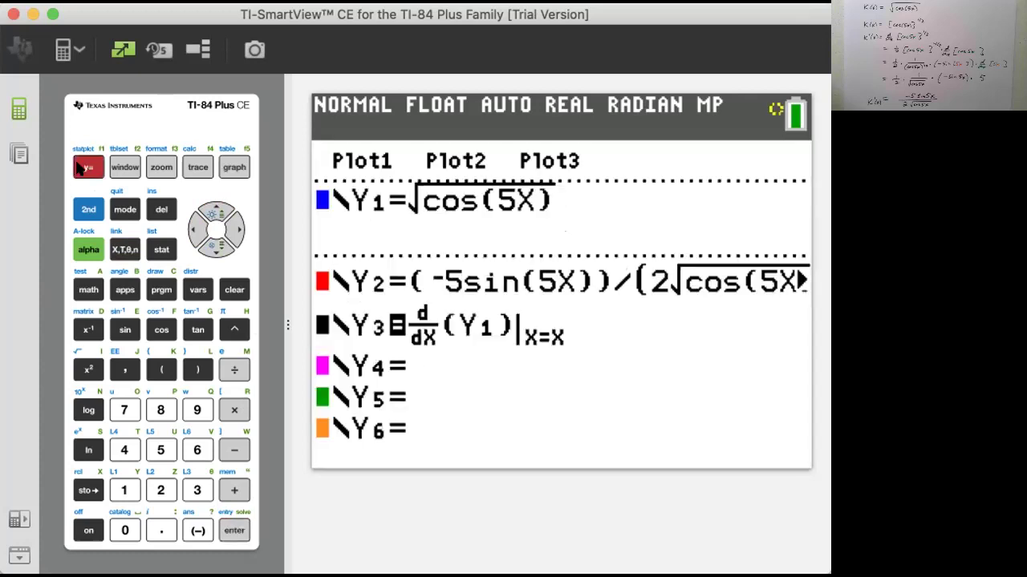
pyautogui.click(212, 245)
pyautogui.click(195, 236)
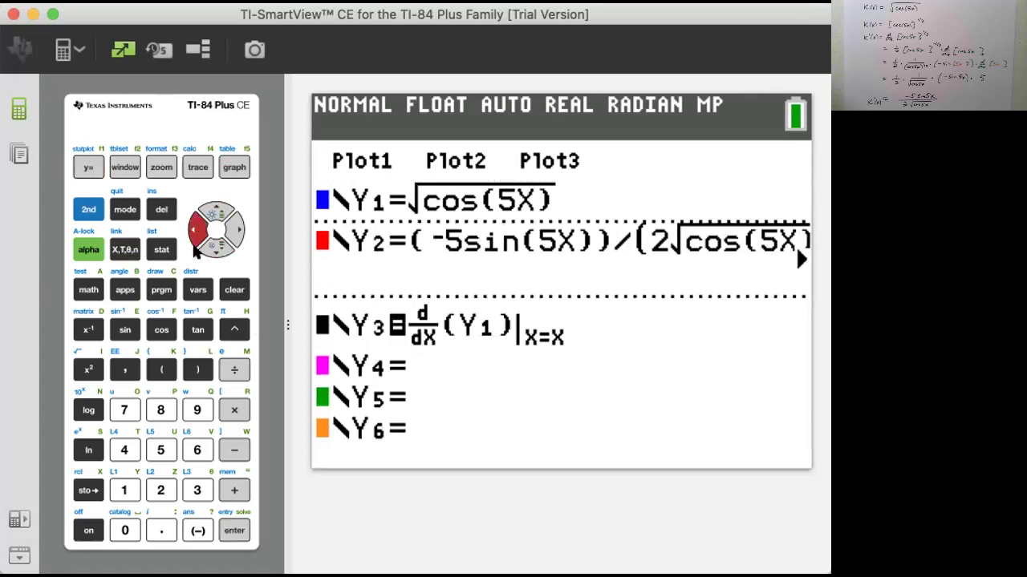
pyautogui.click(230, 526)
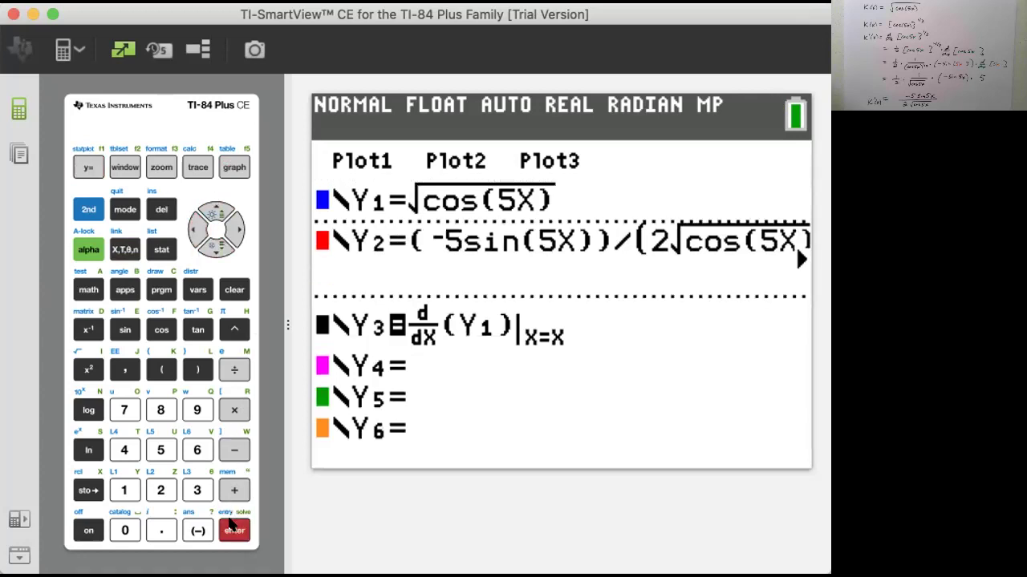
pyautogui.click(235, 166)
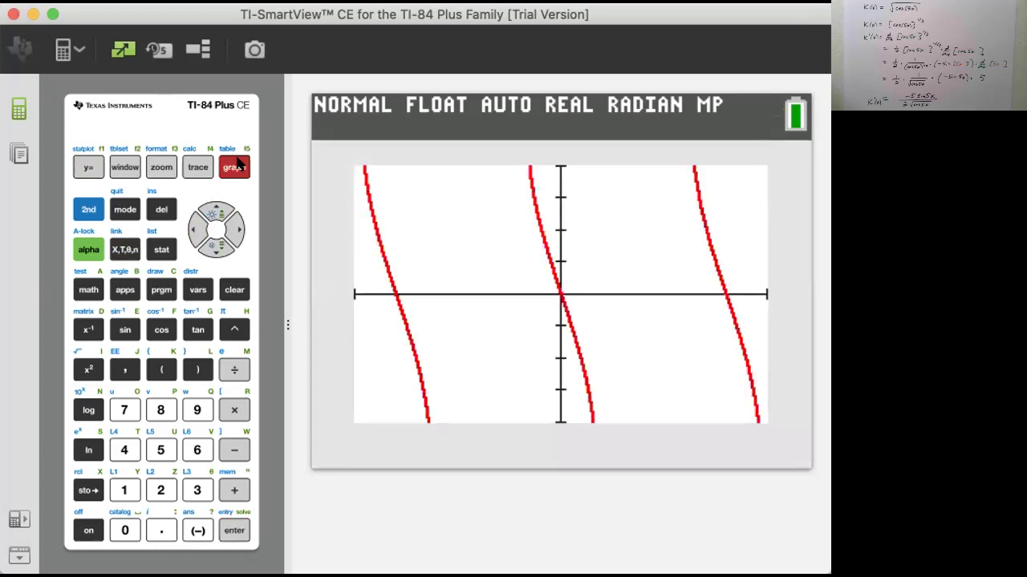
# - Configure the table setup with TblStart 0 and ΔTbl .1
pyautogui.click(78, 202)
pyautogui.click(124, 166)
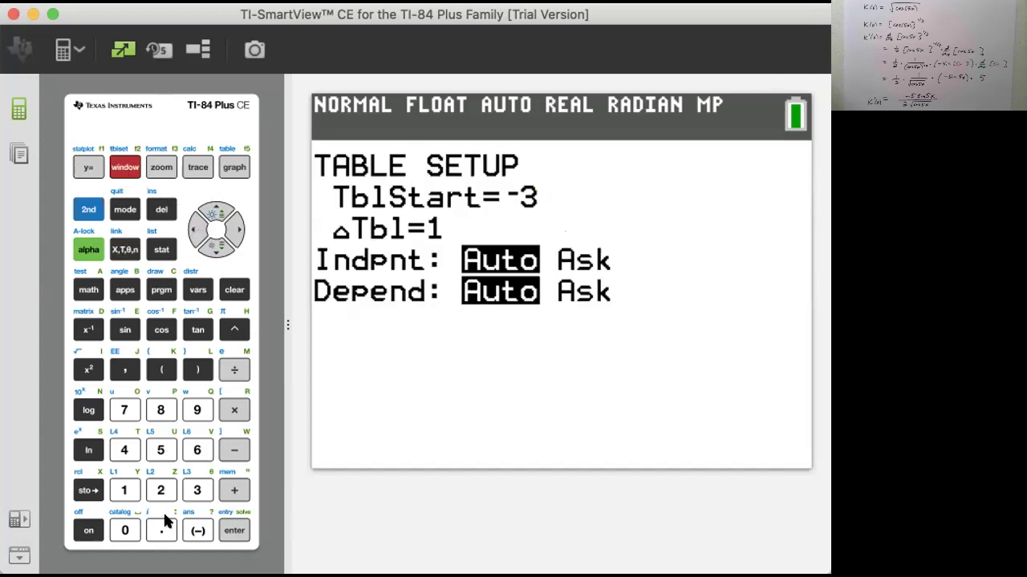
pyautogui.click(127, 530)
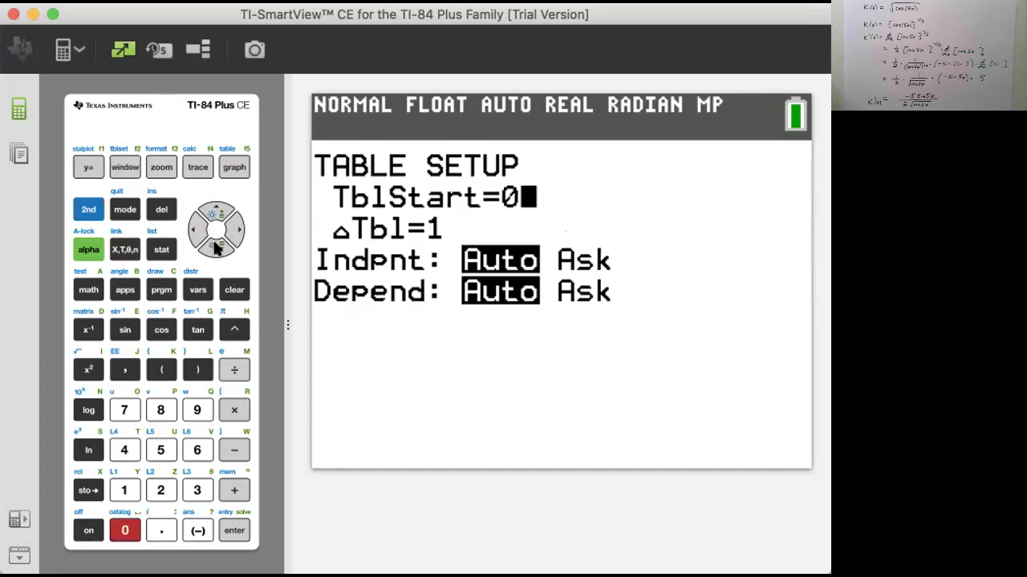
pyautogui.click(217, 245)
pyautogui.click(161, 530)
pyautogui.click(124, 490)
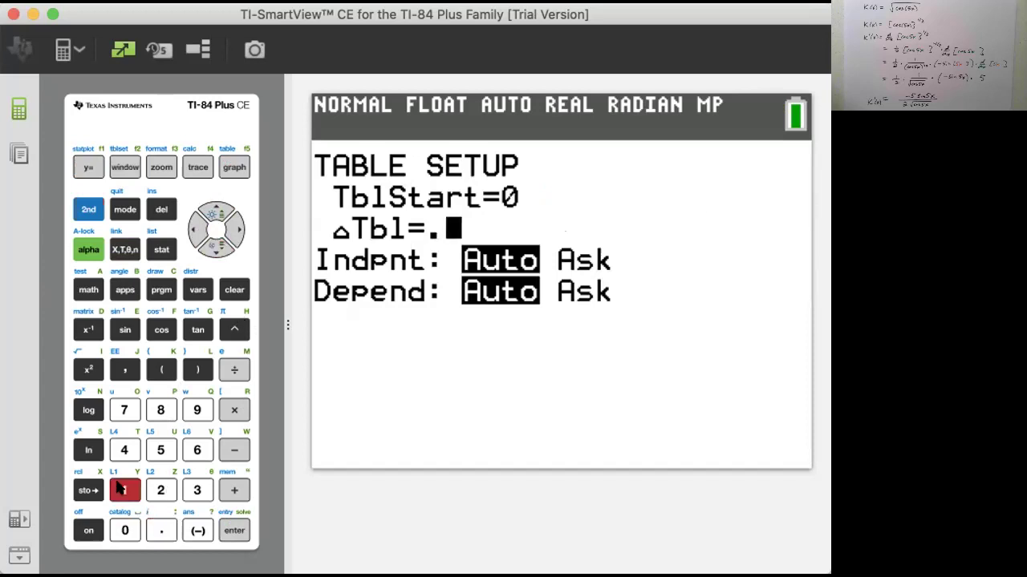
# - Display the table and compare the Y2 and Y3 values, including negative X values back to -0.2
pyautogui.click(89, 210)
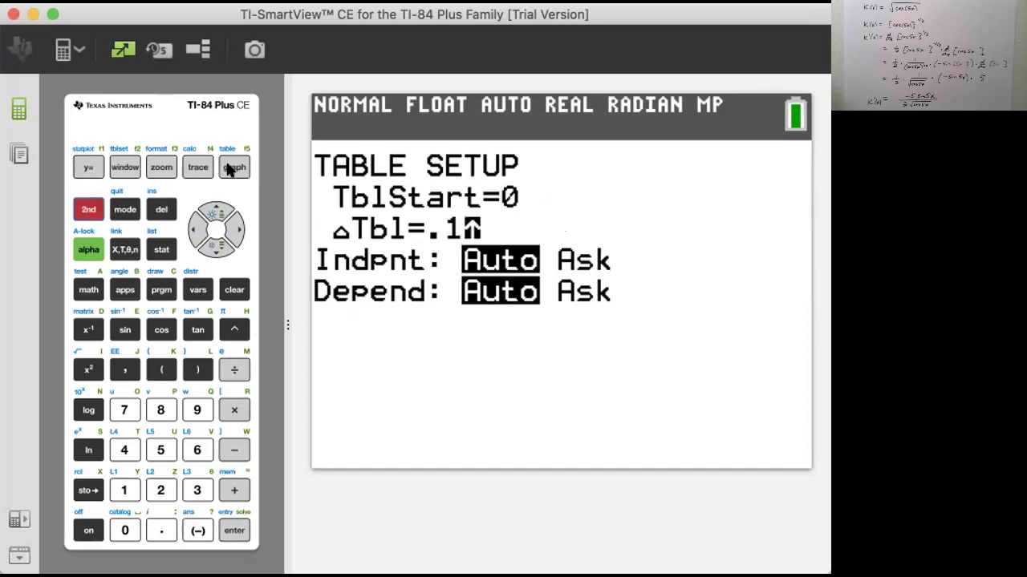
pyautogui.click(232, 168)
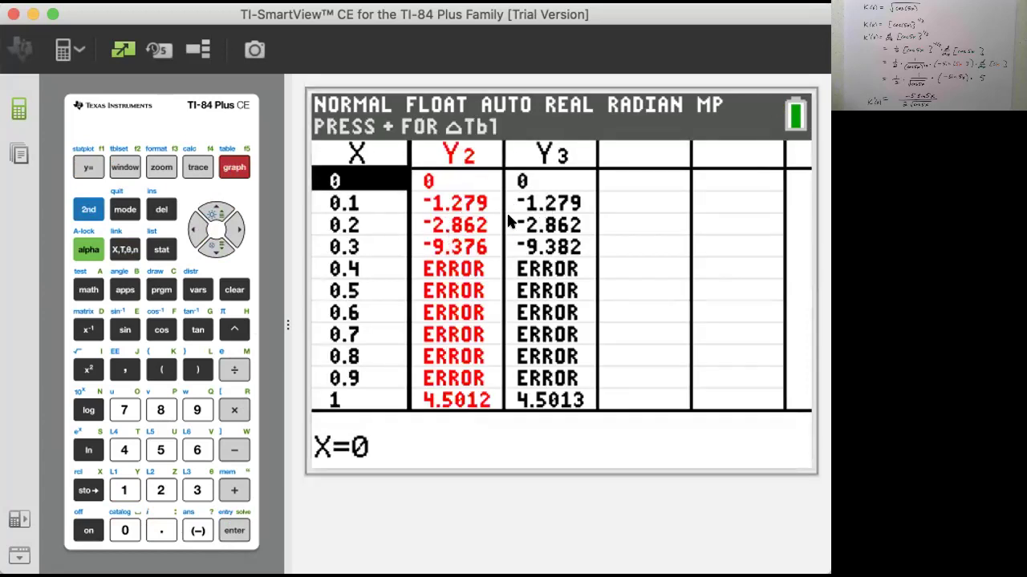
pyautogui.click(207, 216)
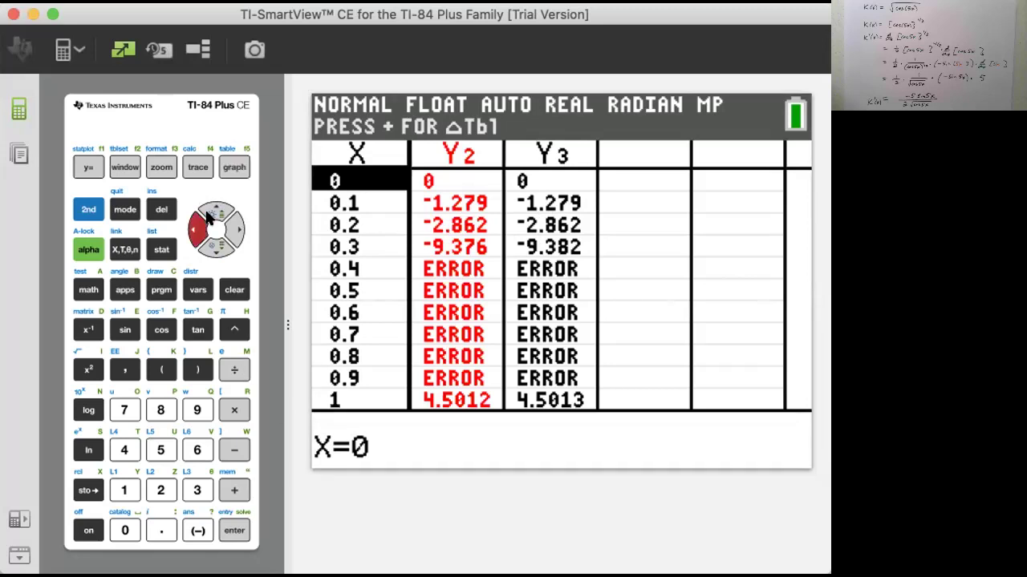
pyautogui.click(212, 212)
pyautogui.click(213, 211)
pyautogui.click(215, 210)
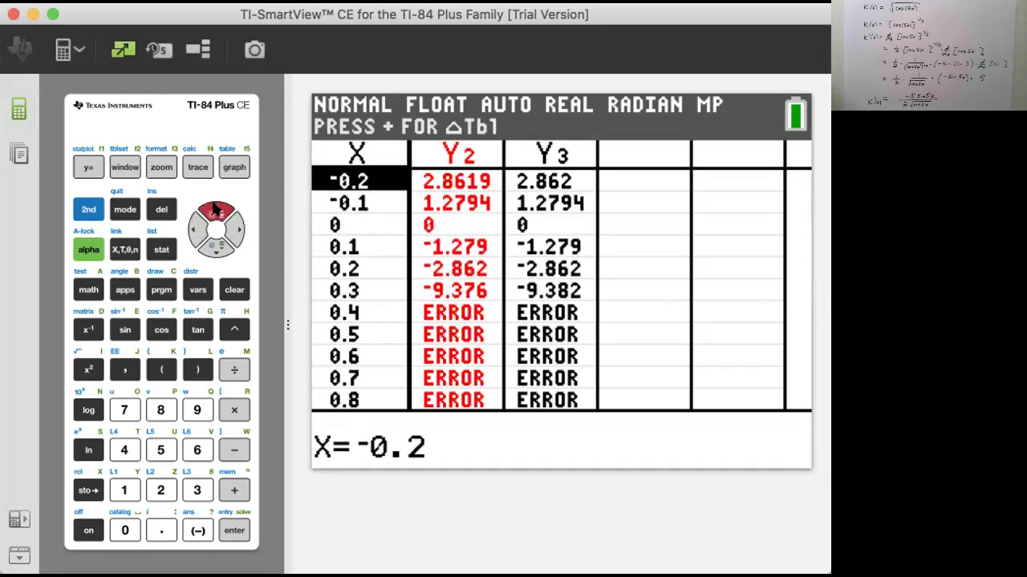